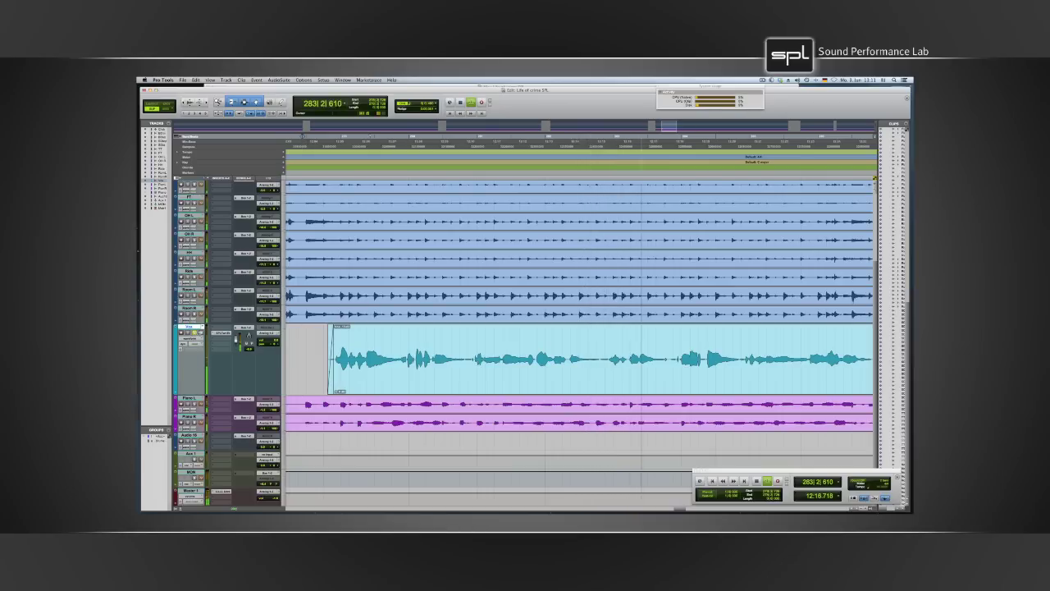
# - Bring up the UAD SPL TwinTube plug-in window from the Vox track's insert
pyautogui.click(222, 332)
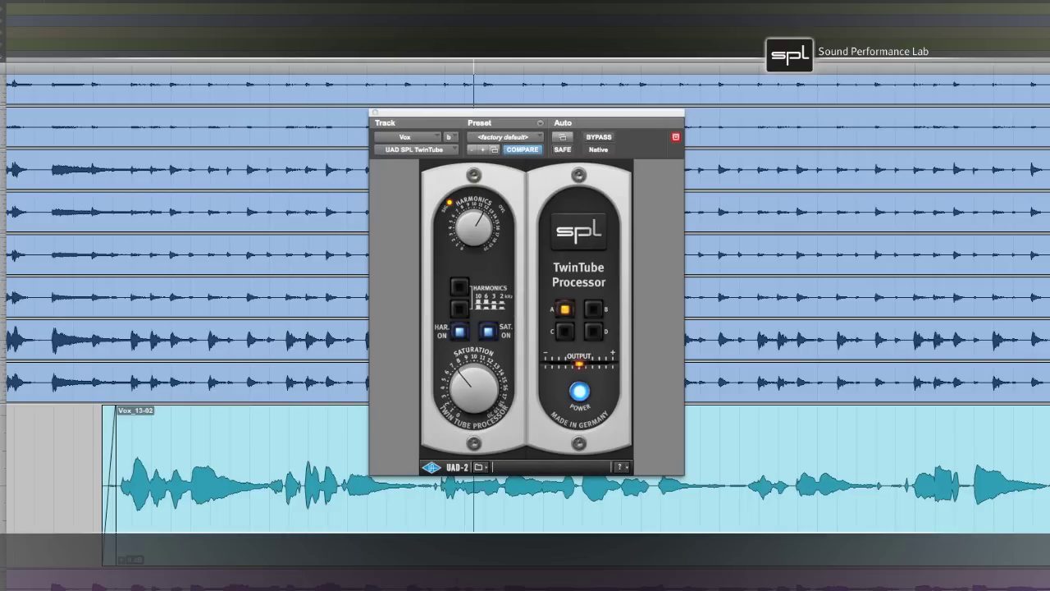
# - Dock the Vox output fader beside TwinTube, then A/B it bypassed three times, leaving it active
pyautogui.moveTo(232, 70); pyautogui.dragTo(343, 115)
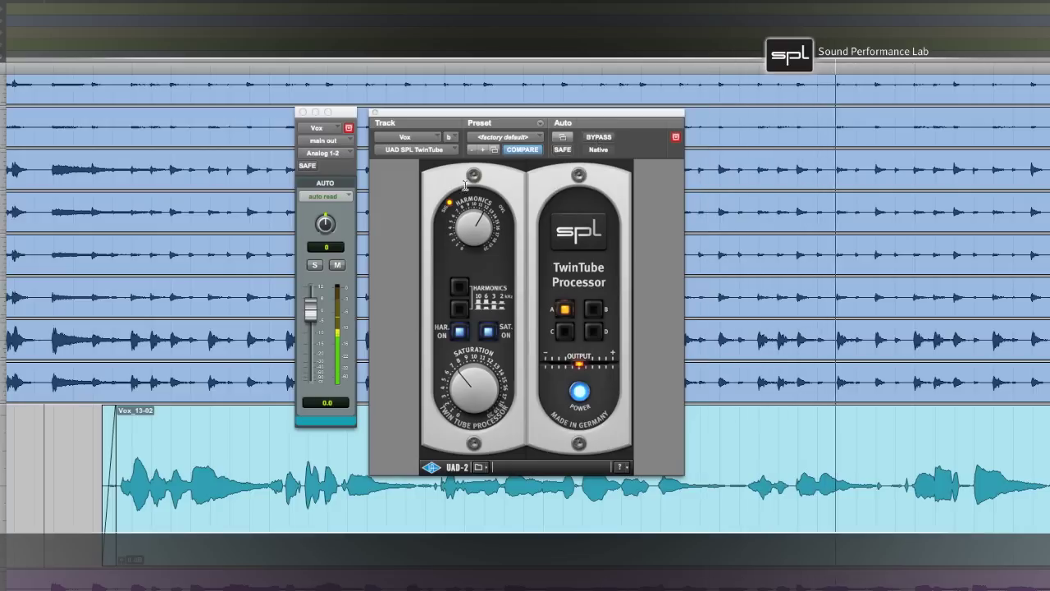
pyautogui.click(600, 137)
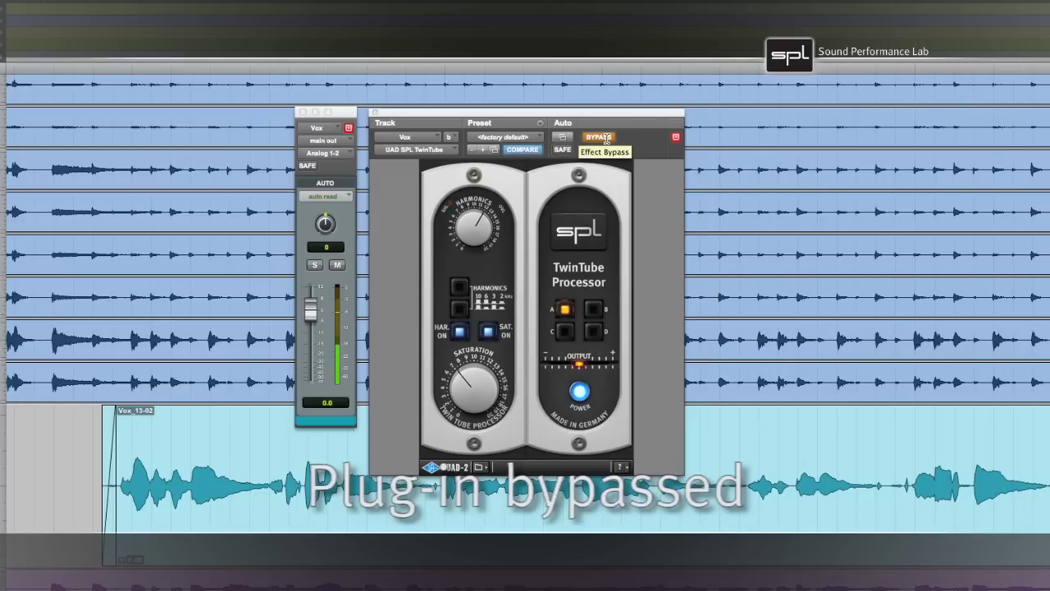
pyautogui.click(600, 137)
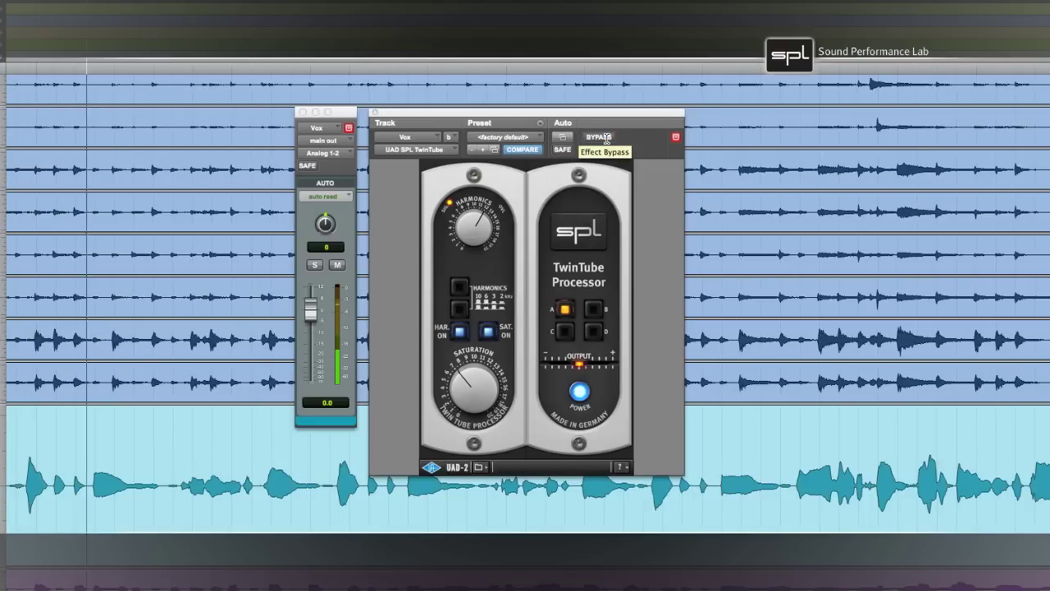
pyautogui.click(600, 137)
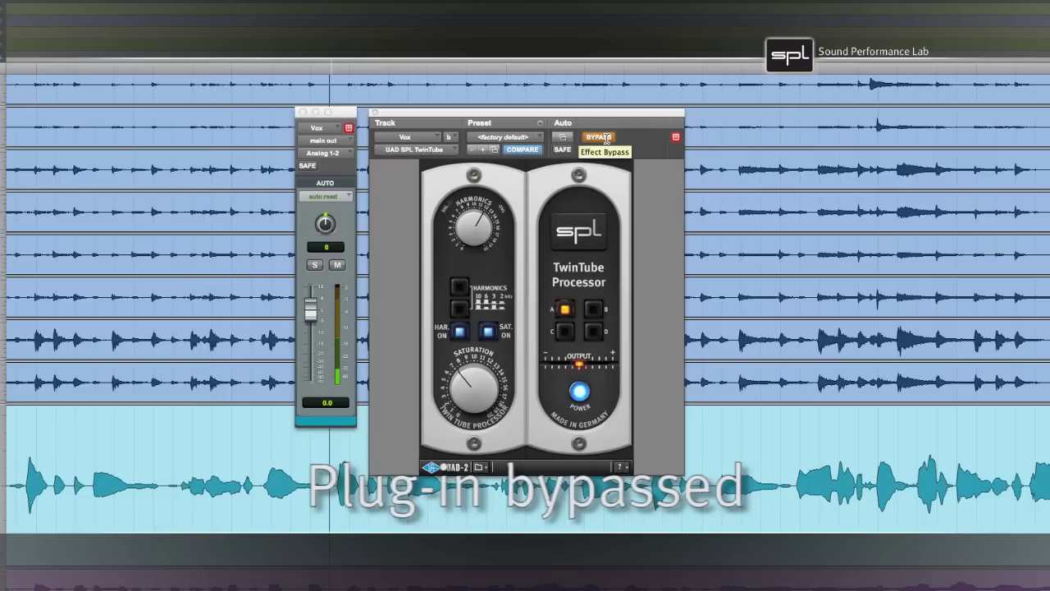
pyautogui.click(599, 137)
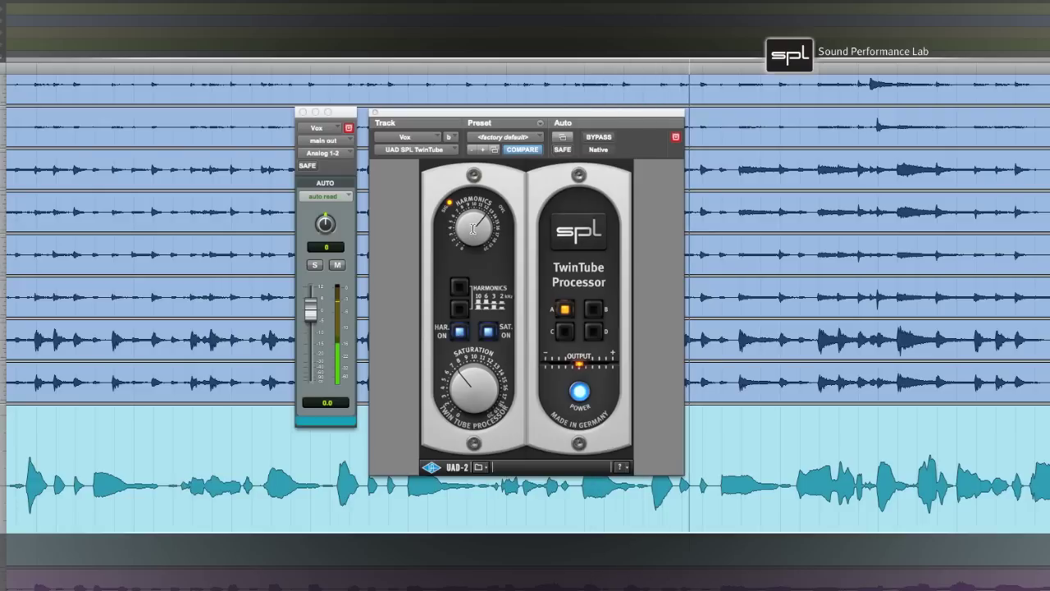
pyautogui.click(599, 138)
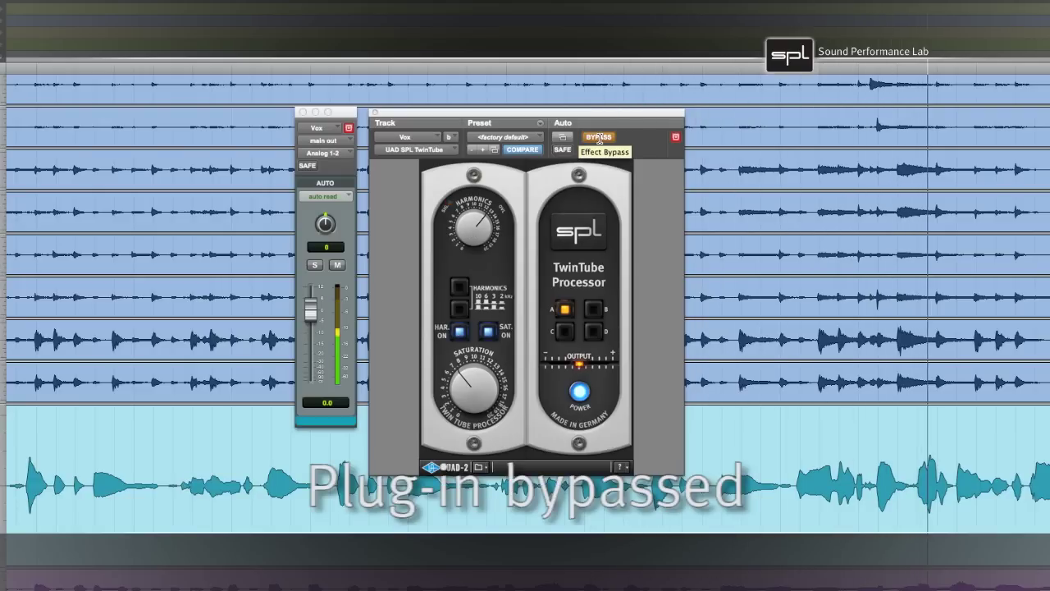
pyautogui.click(600, 138)
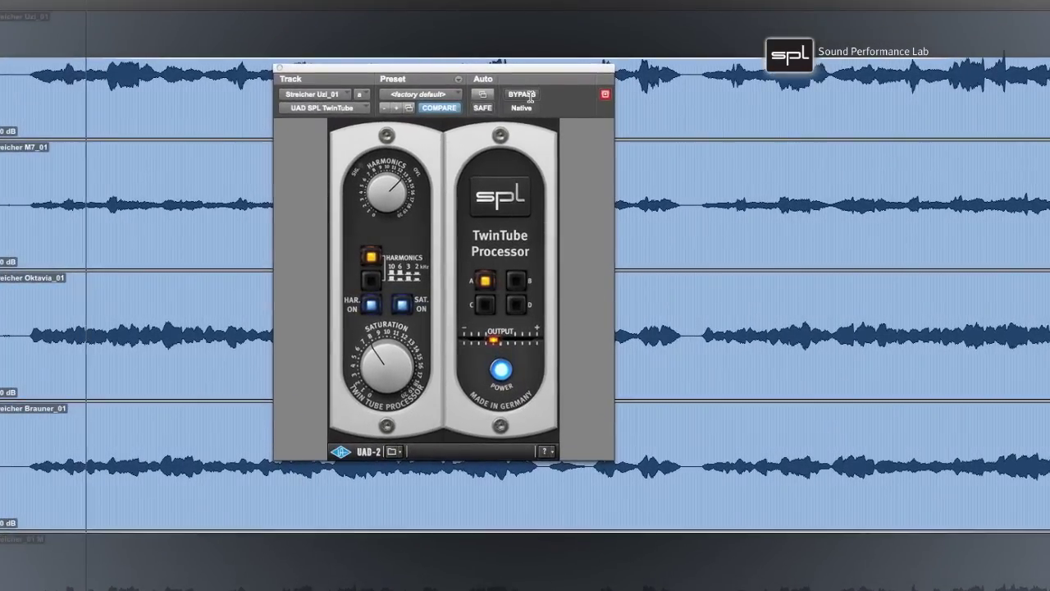
pyautogui.click(530, 97)
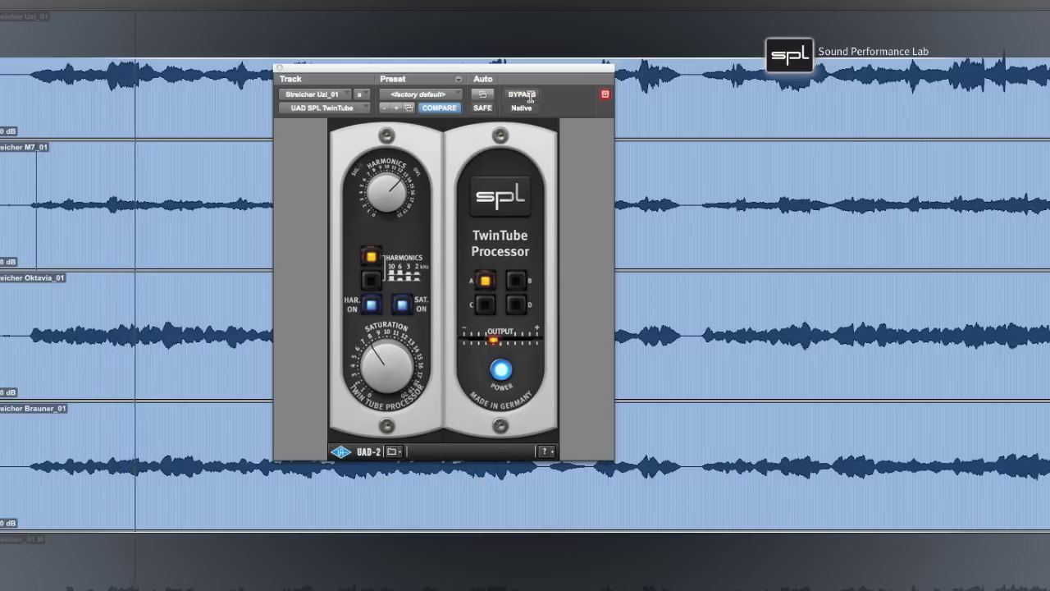
pyautogui.click(531, 97)
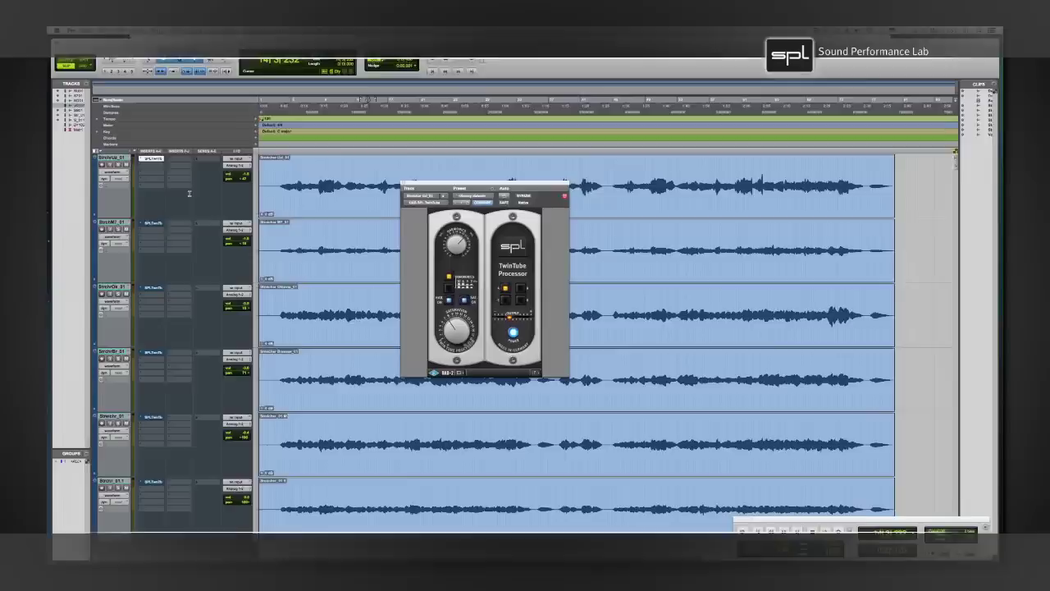
# - Play the strings, toggling TwinTube's bypass off and on, then bypass the first string track's insert
pyautogui.press('space')
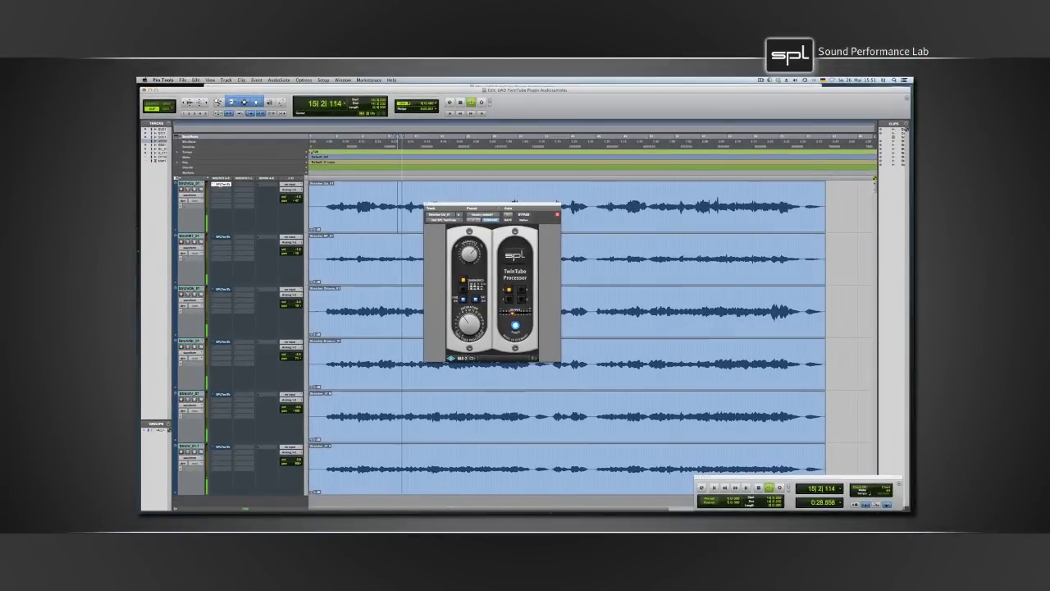
pyautogui.keyDown('ctrl'); pyautogui.click(220, 184); pyautogui.keyUp('ctrl')
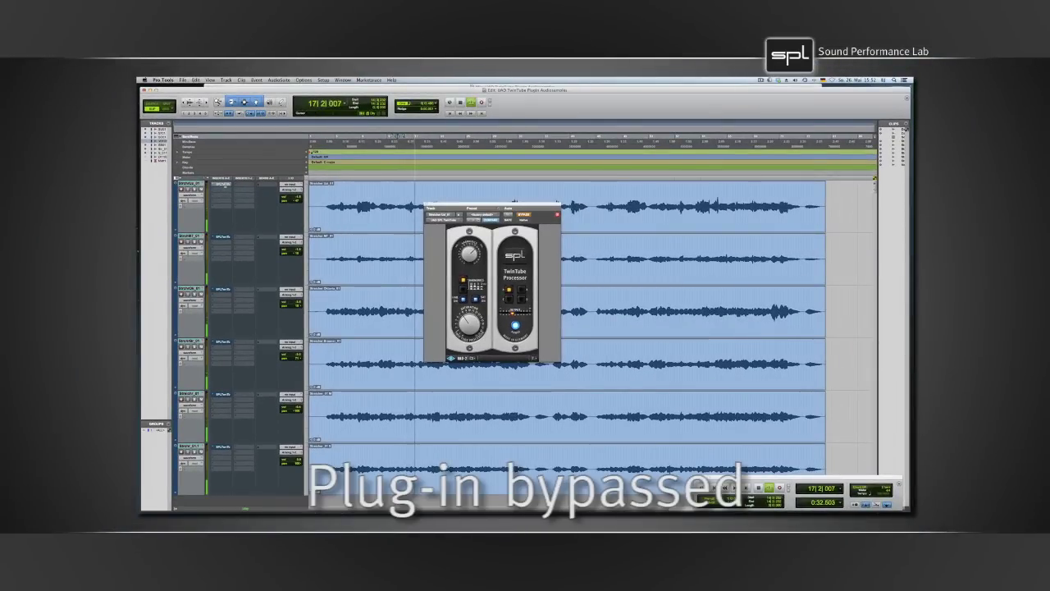
pyautogui.keyDown('ctrl'); pyautogui.click(220, 185); pyautogui.keyUp('ctrl')
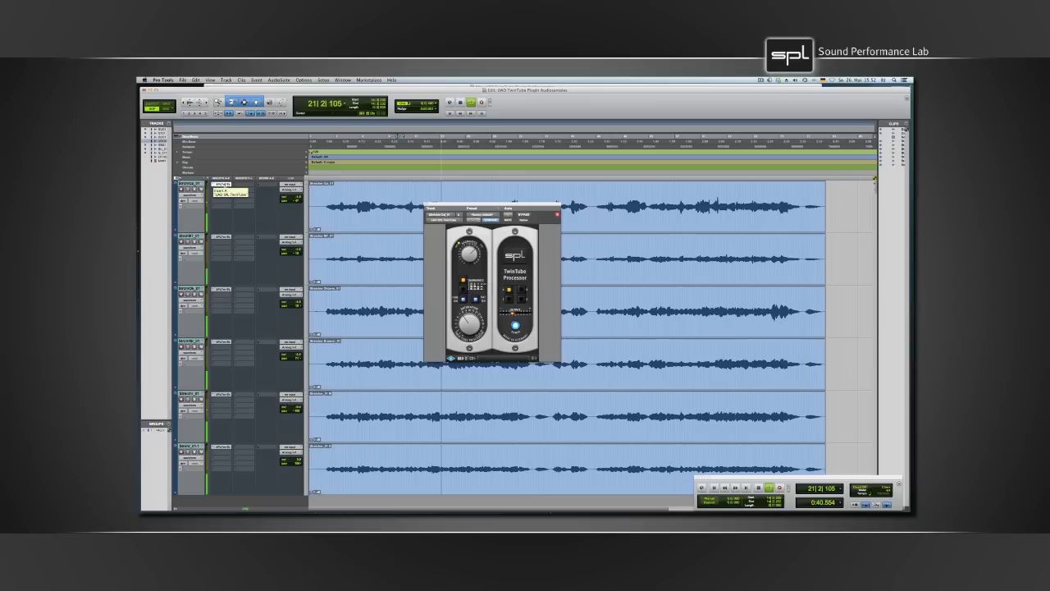
pyautogui.keyDown('super'); pyautogui.click(223, 187); pyautogui.keyUp('super')
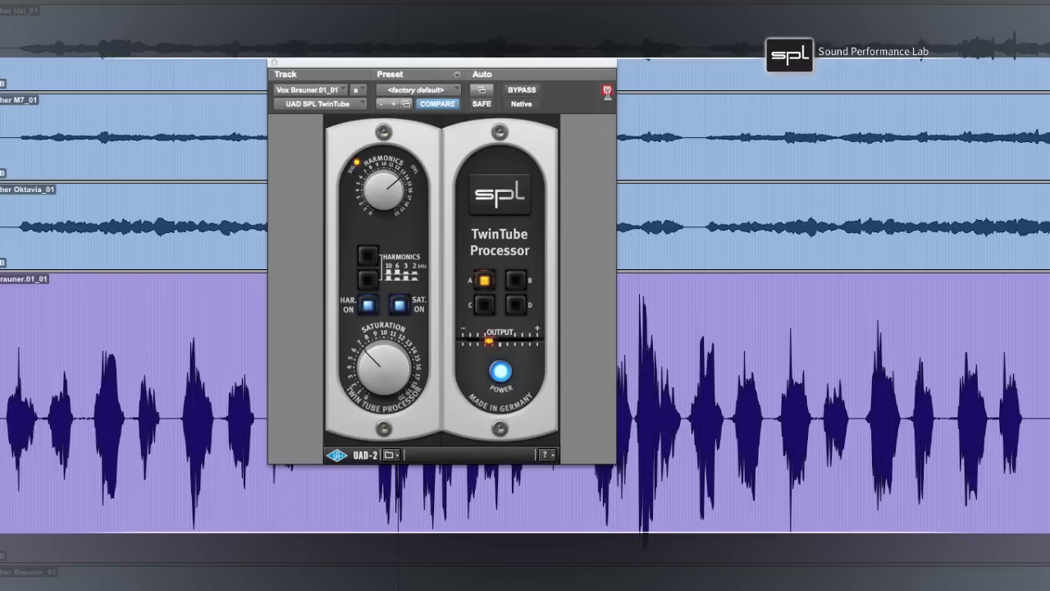
# - Toggle TwinTube's bypass on the Vox Brauner vocal five times, ending bypassed
pyautogui.click(530, 92)
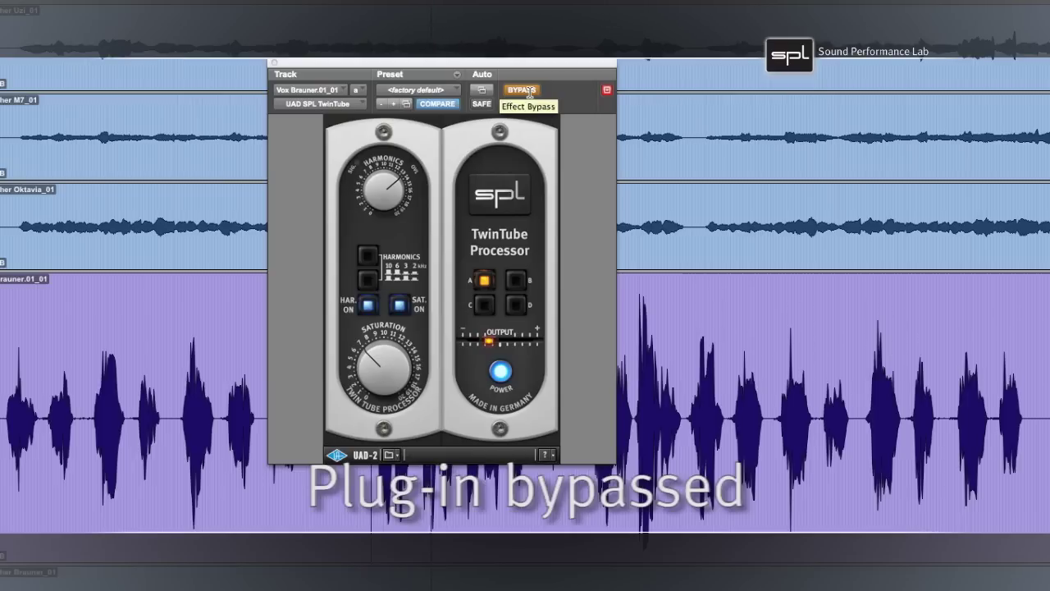
pyautogui.click(530, 93)
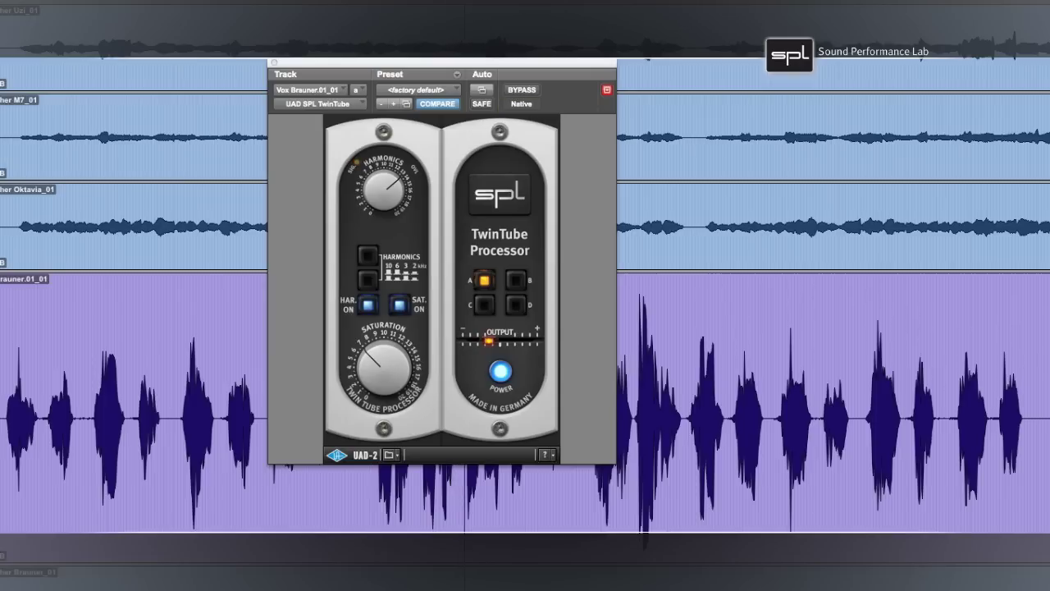
pyautogui.click(530, 92)
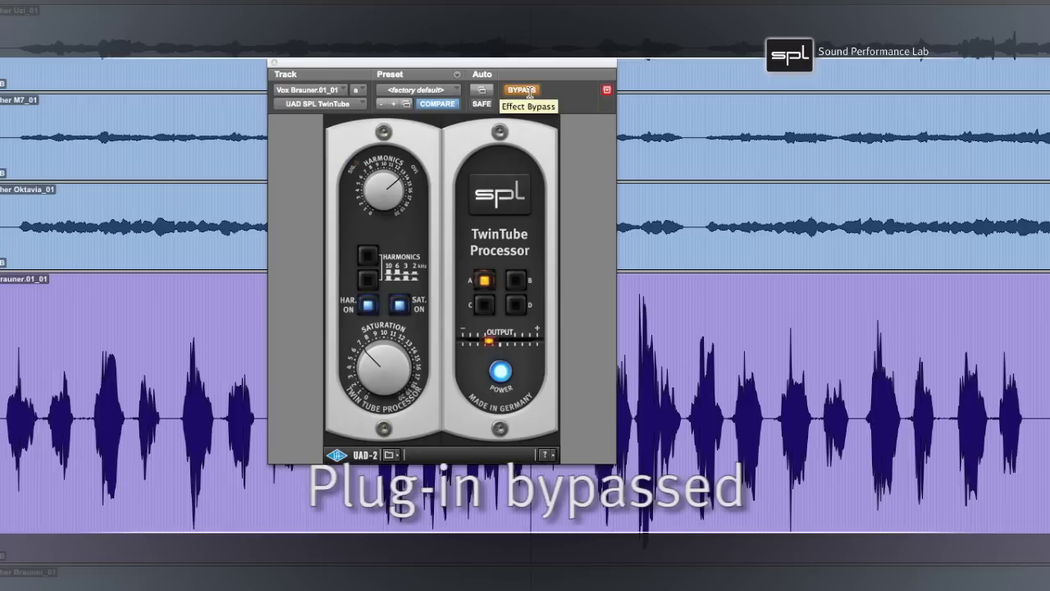
pyautogui.click(529, 92)
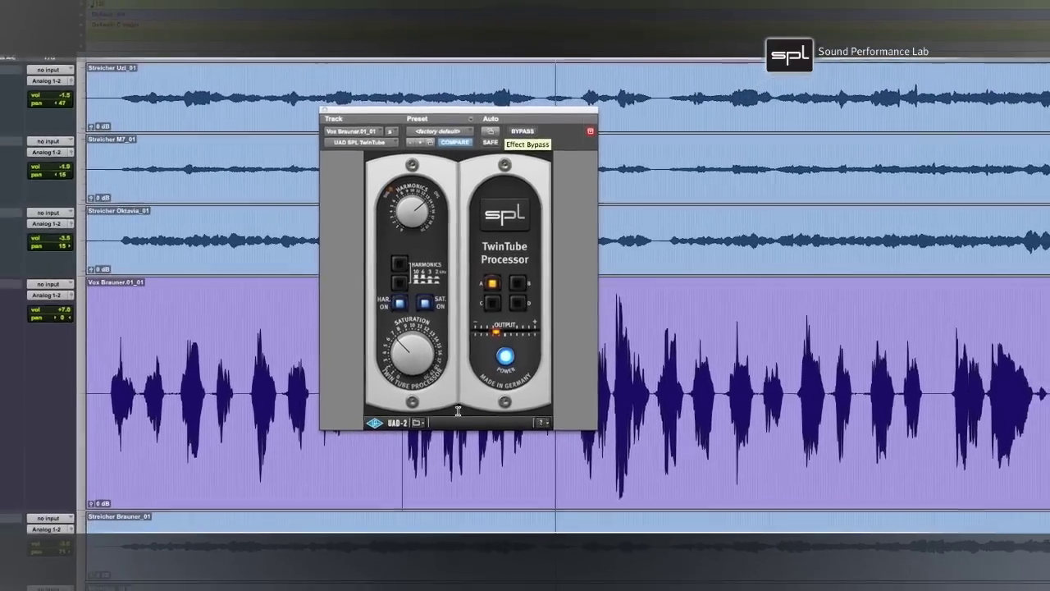
pyautogui.click(522, 137)
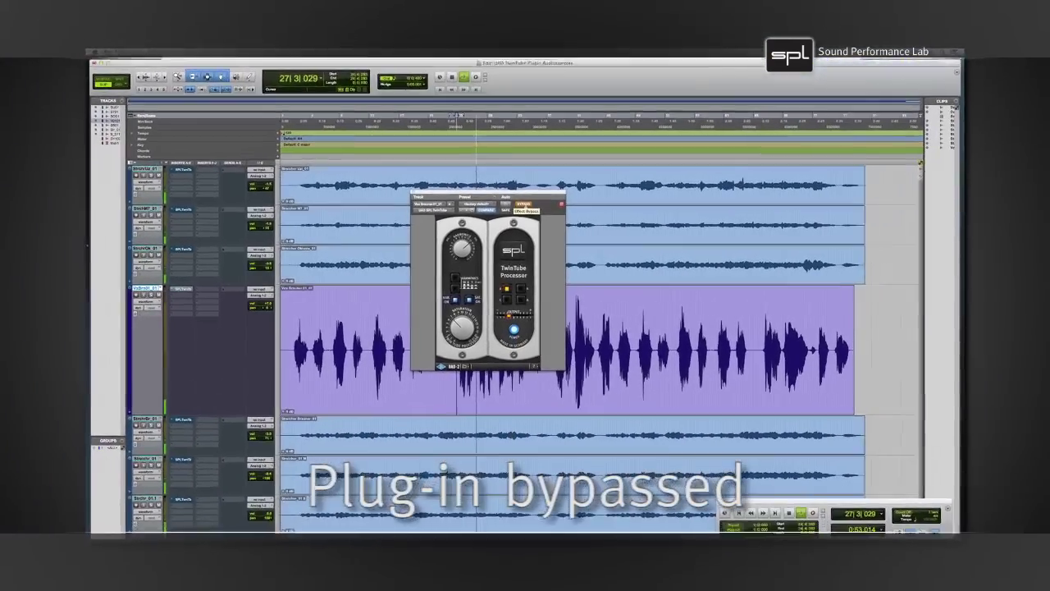
# - Start playback to hear the Vox Brauner vocal with TwinTube bypassed
pyautogui.press('space')
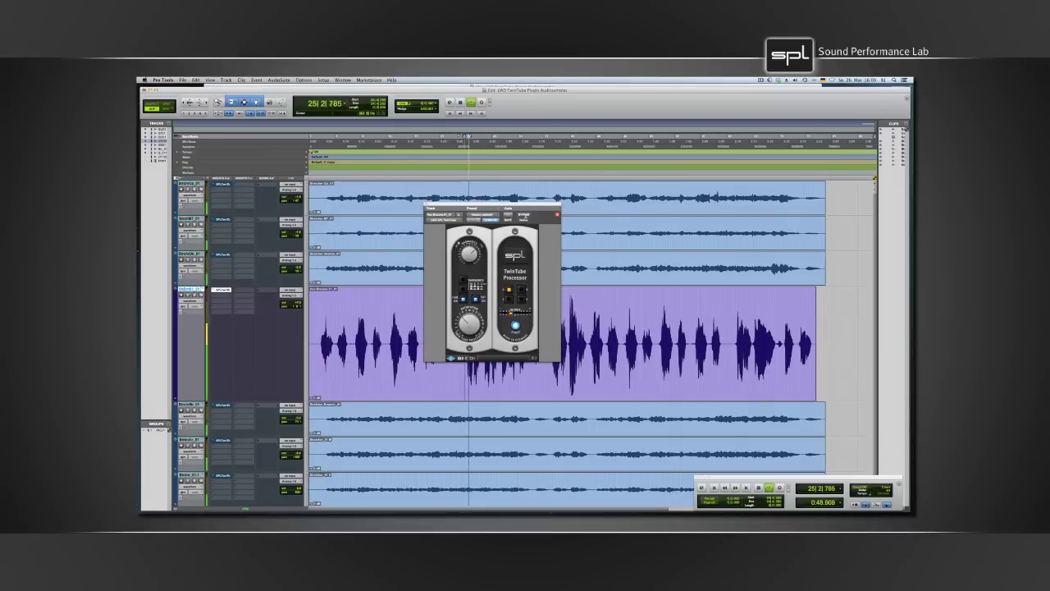